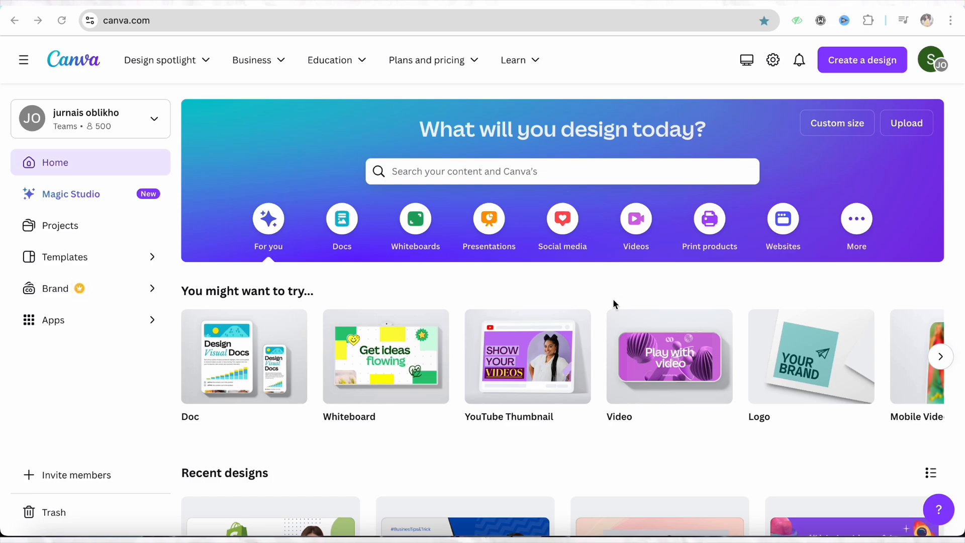
# Create a new blank video design.
pyautogui.scroll(-1, 614, 299)
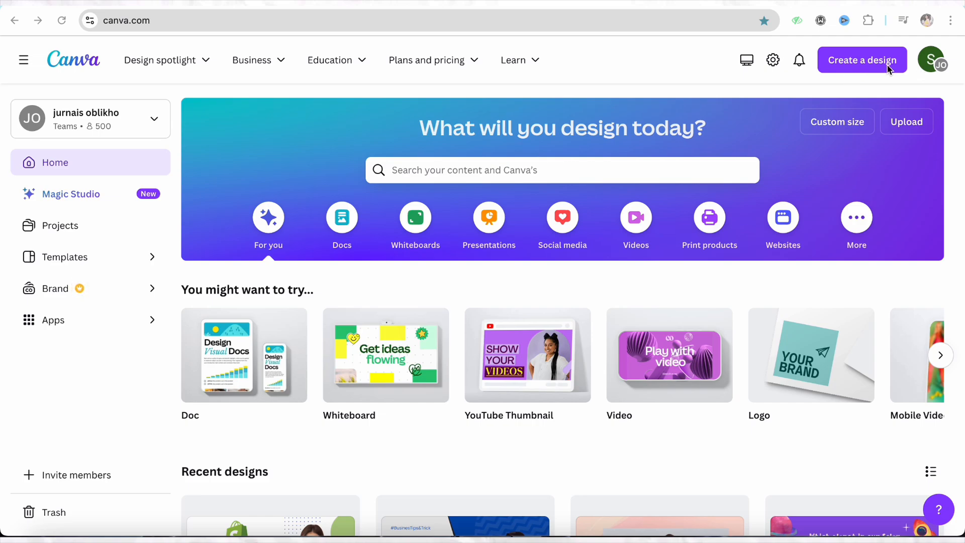
pyautogui.click(848, 67)
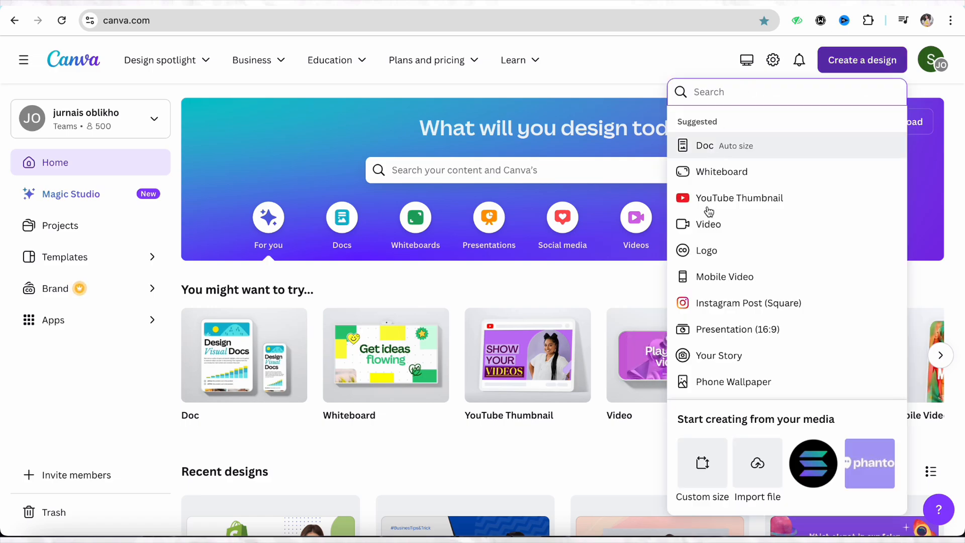
pyautogui.click(751, 234)
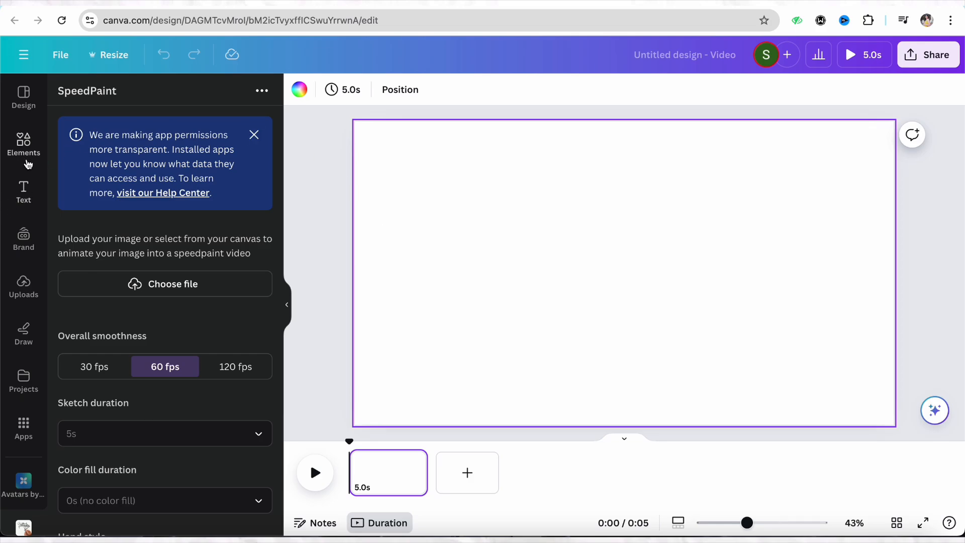
# Add a heading reading "WHITBORAD TUTORIAL" to the blank page.
pyautogui.click(25, 146)
pyautogui.click(24, 191)
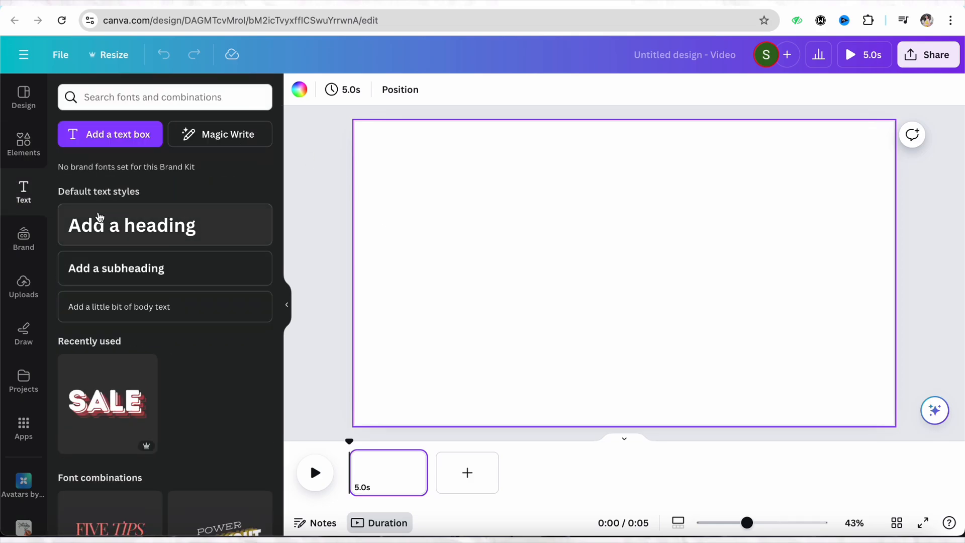
pyautogui.click(68, 225)
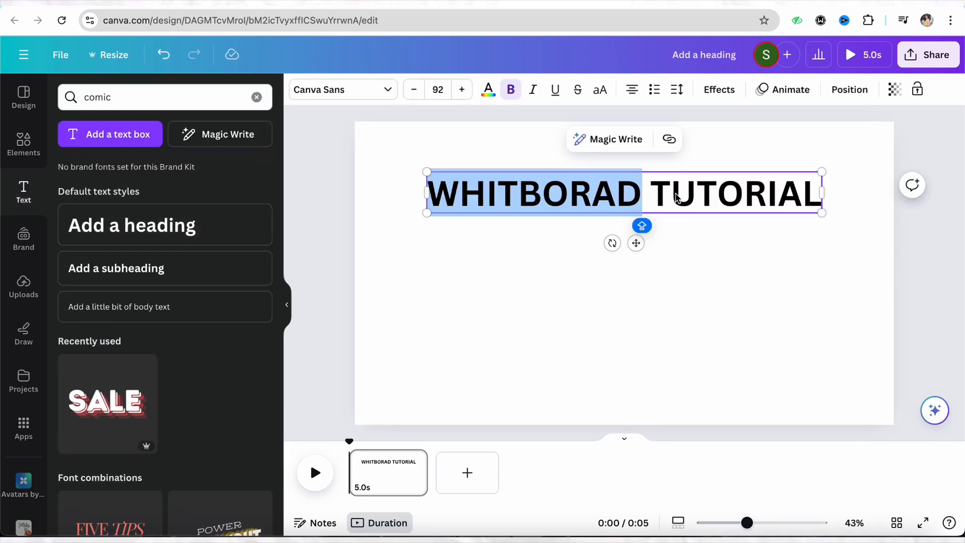
# Search the fonts for "comic" and apply Comic Sans to the whole heading.
pyautogui.moveTo(676, 196); pyautogui.dragTo(819, 197)
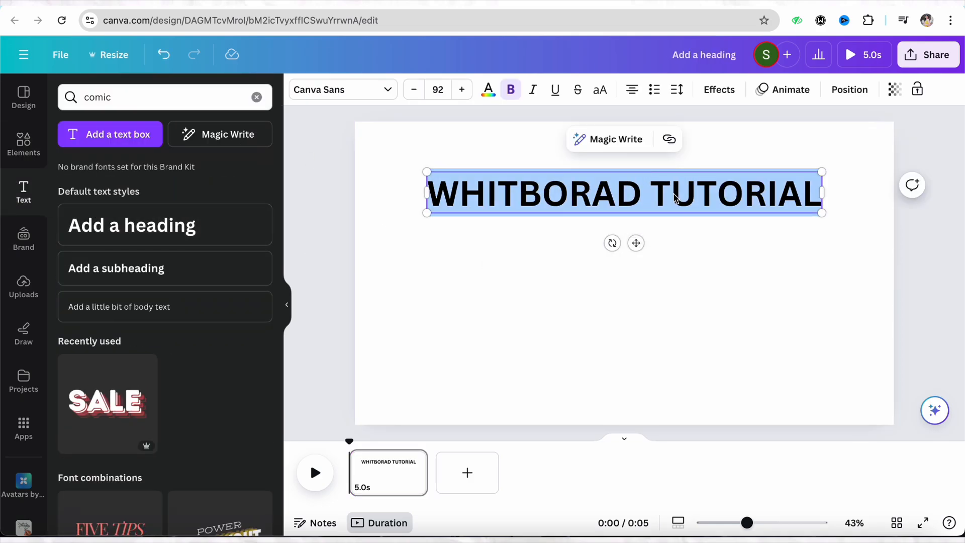
pyautogui.click(146, 101)
pyautogui.press('capslock')
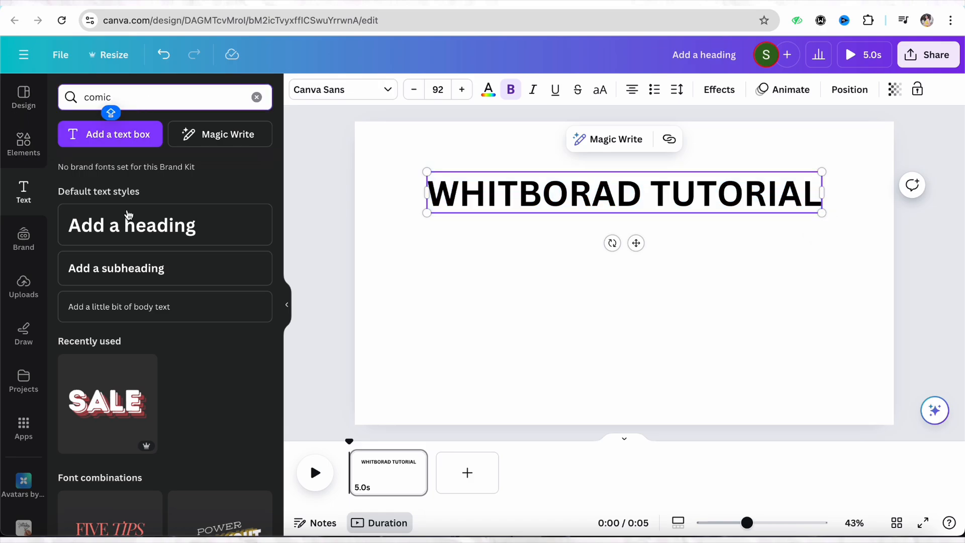
pyautogui.press('Return')
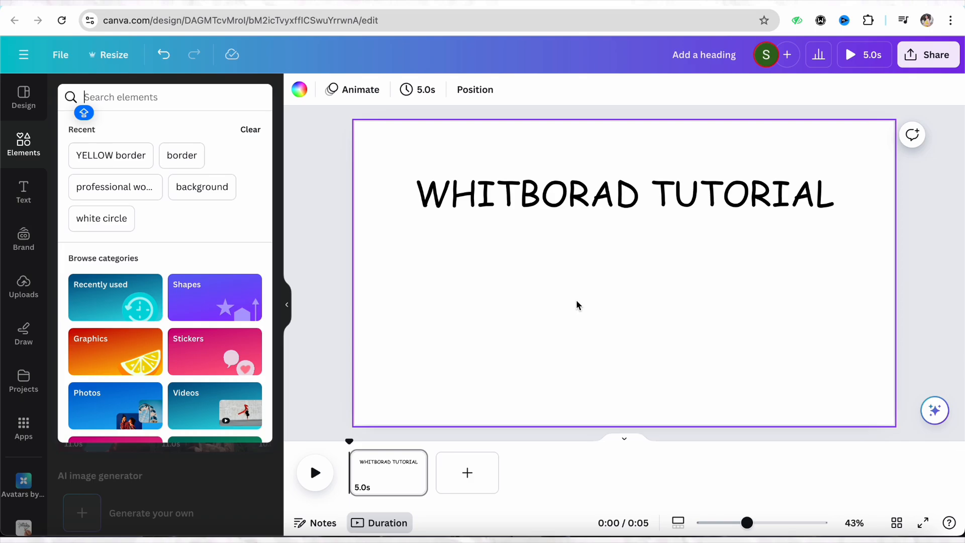
# Search the element graphics for "HELLO" and place the waving girl in the red shirt, scaled down, beneath the heading.
pyautogui.click(185, 104)
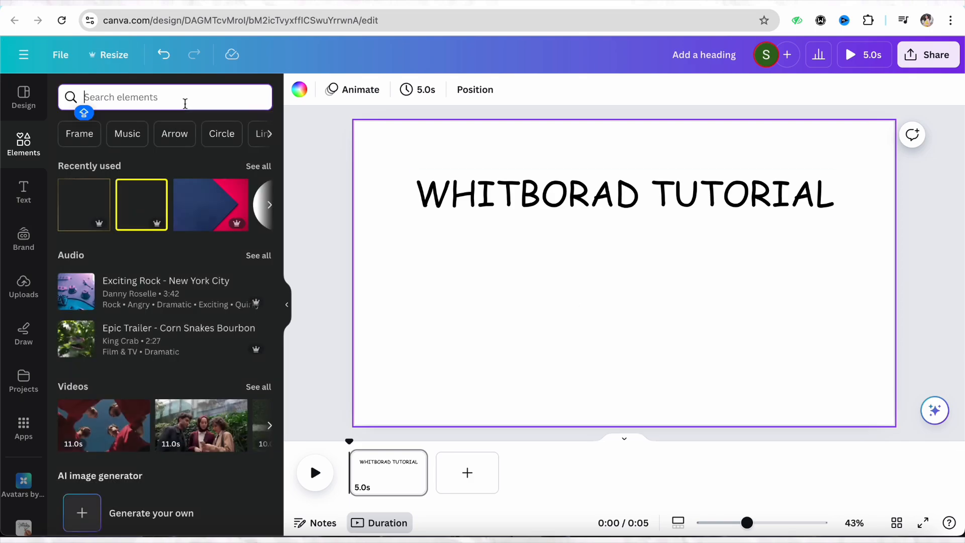
pyautogui.write('HELLO')
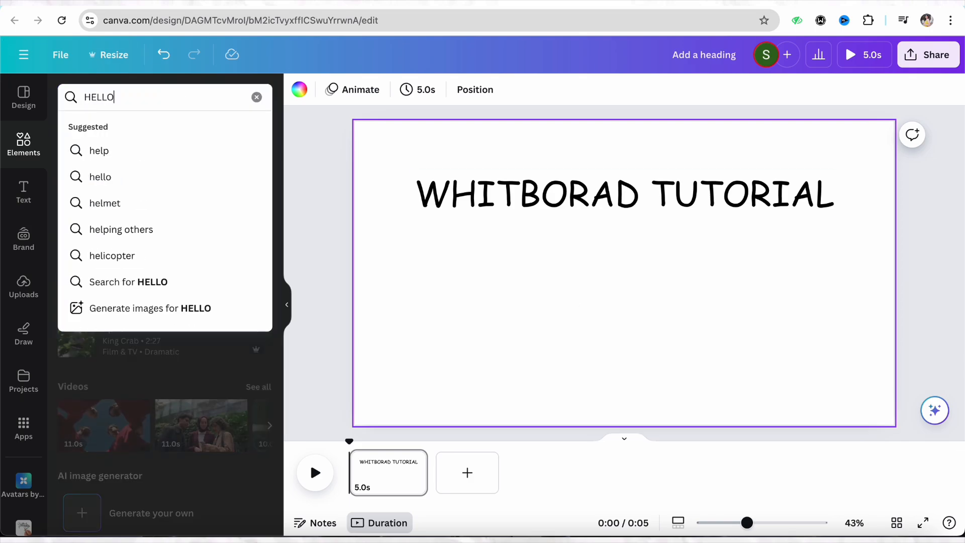
pyautogui.press('Return')
pyautogui.scroll(-5, 212, 279)
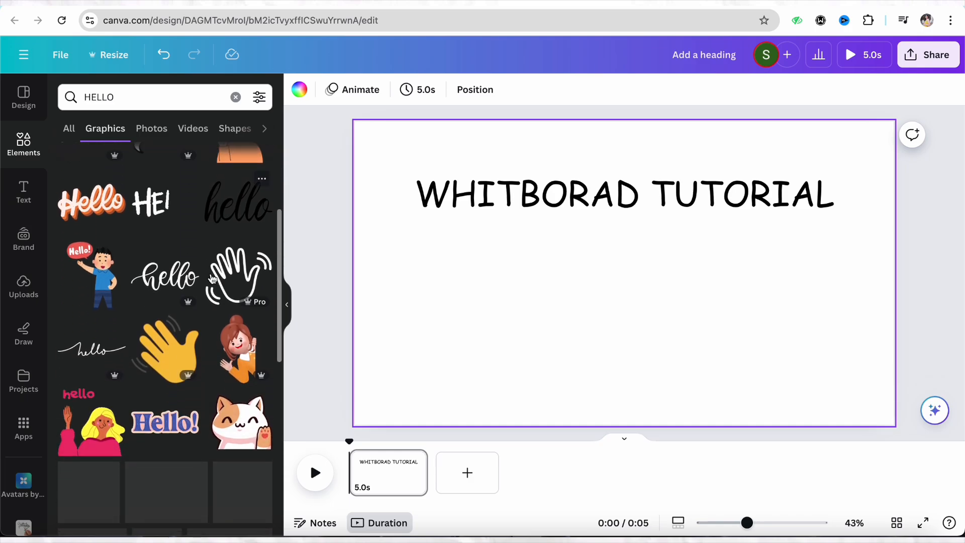
pyautogui.scroll(-2, 212, 279)
pyautogui.scroll(2, 212, 279)
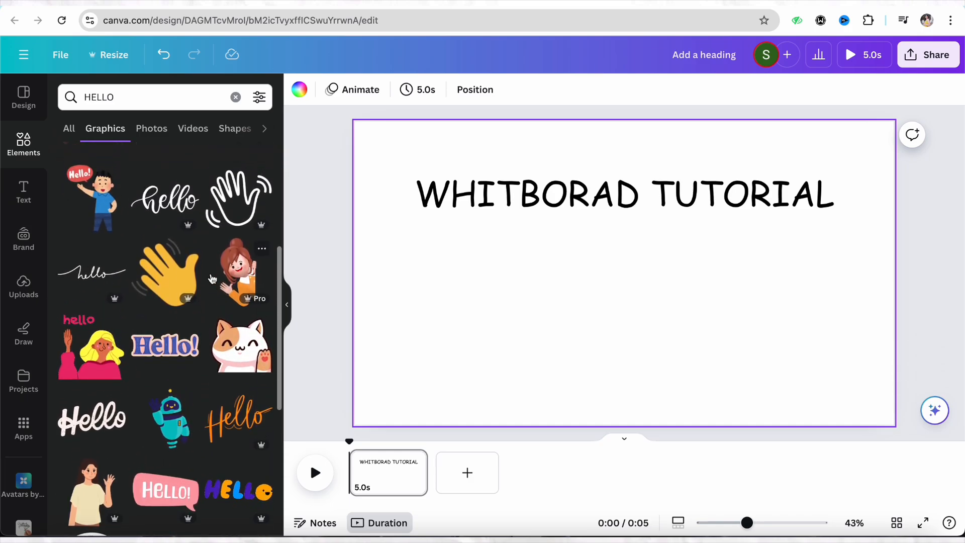
pyautogui.scroll(-4, 212, 279)
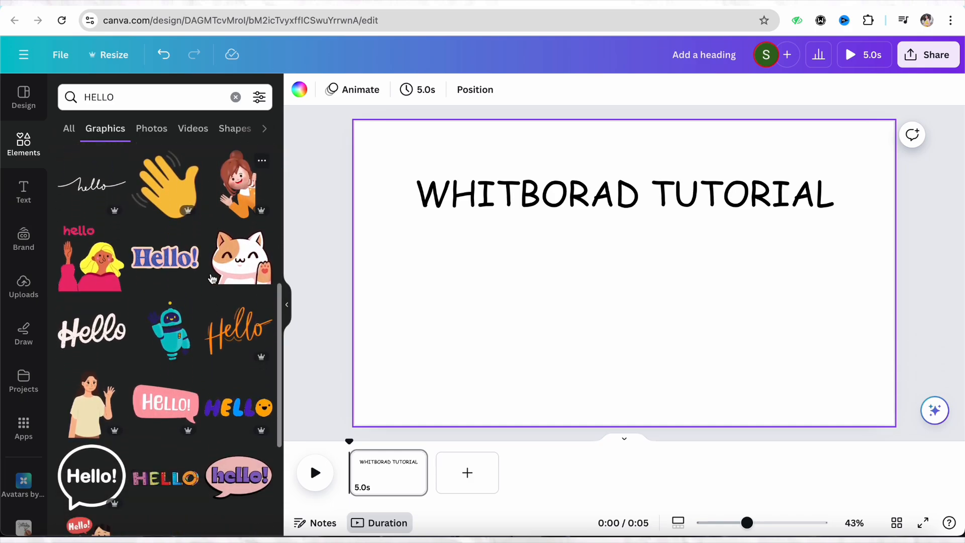
pyautogui.scroll(-3, 212, 279)
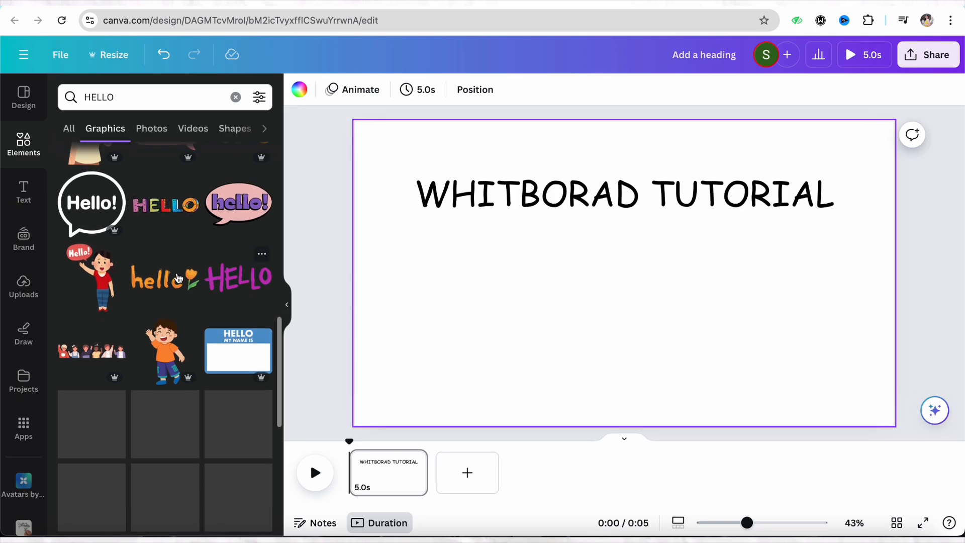
pyautogui.click(113, 291)
pyautogui.moveTo(609, 306); pyautogui.dragTo(602, 349)
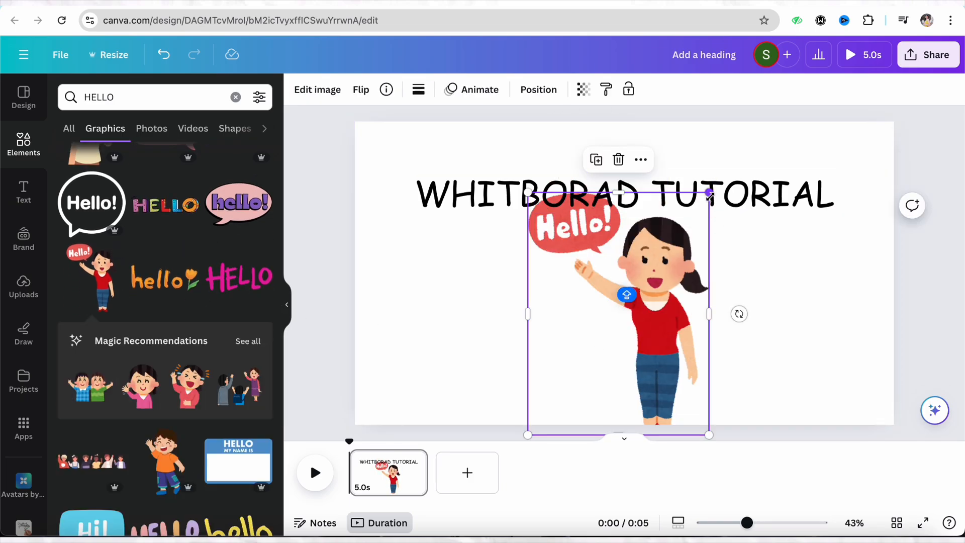
pyautogui.moveTo(709, 194); pyautogui.dragTo(684, 244)
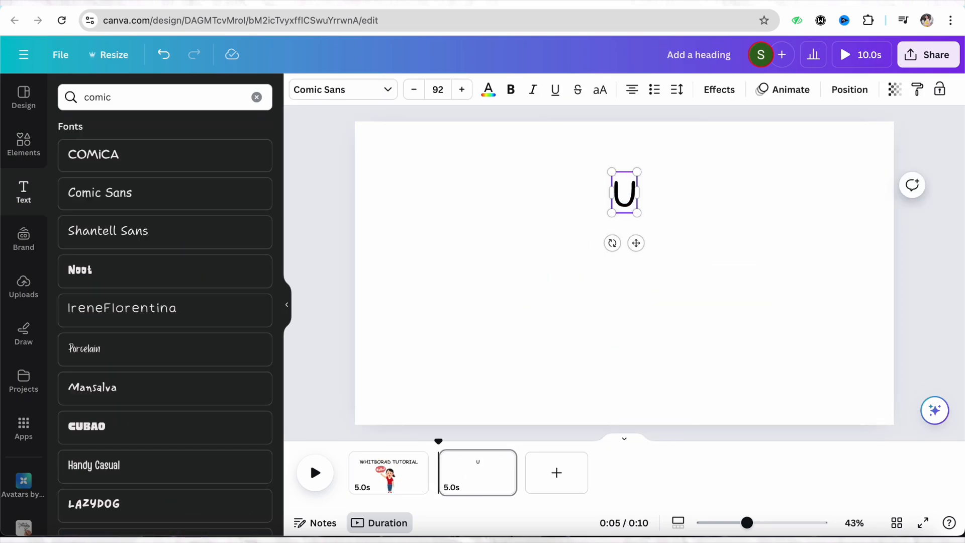
# Build a second page with the Comic Sans heading "USING CANVA" and a round graphic from a "canva logo" search, scaled down beneath it.
pyautogui.write('SING CANVACA')
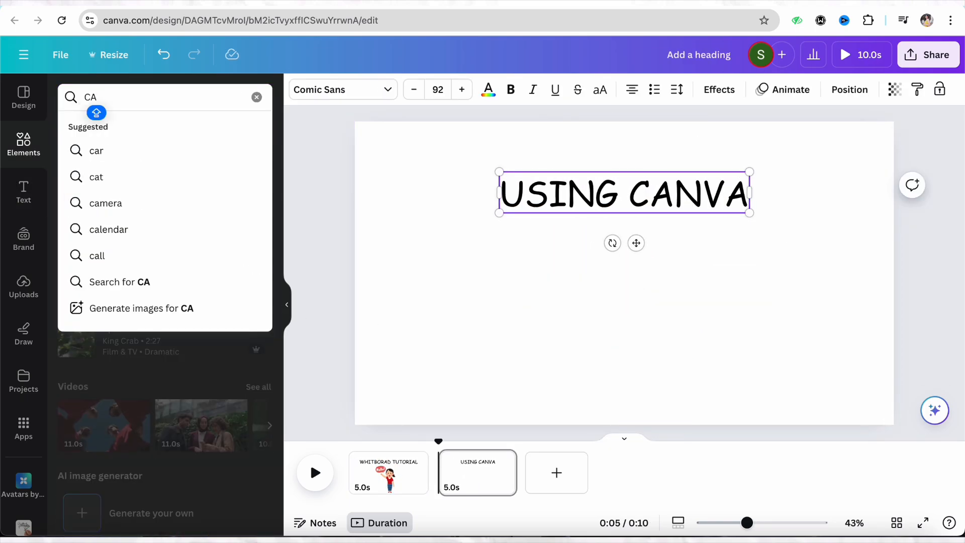
pyautogui.write('nva logo')
pyautogui.press('Return')
pyautogui.click(105, 129)
pyautogui.scroll(-4, 172, 244)
pyautogui.click(239, 171)
pyautogui.moveTo(644, 321); pyautogui.dragTo(626, 361)
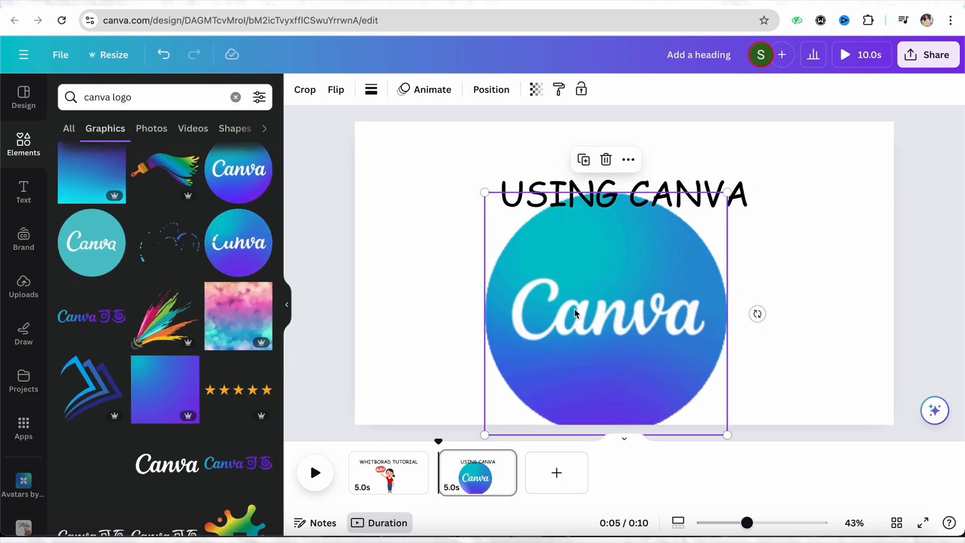
pyautogui.moveTo(728, 192); pyautogui.dragTo(653, 267)
pyautogui.moveTo(610, 308); pyautogui.dragTo(654, 274)
# Download the design's pages as JPG images.
pyautogui.scroll(3, 761, 309)
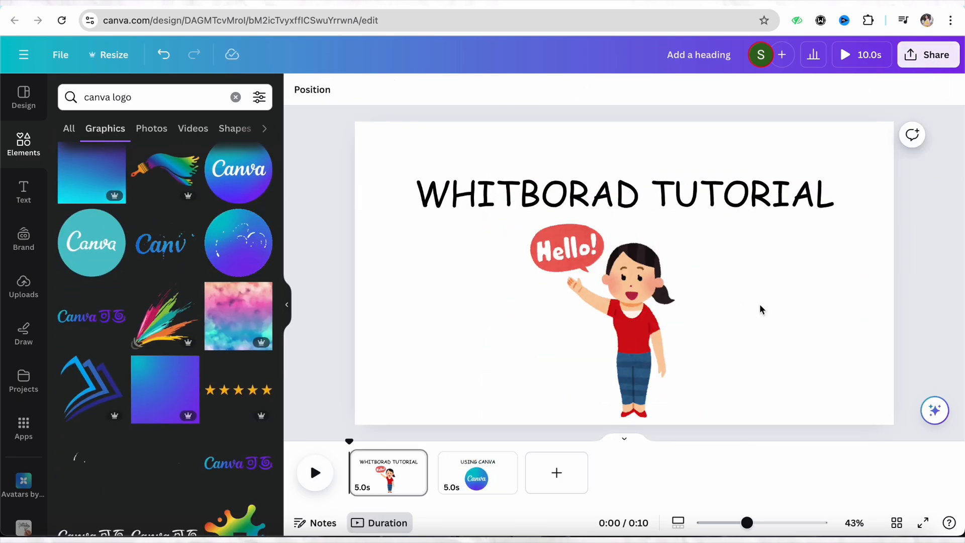
pyautogui.click(938, 68)
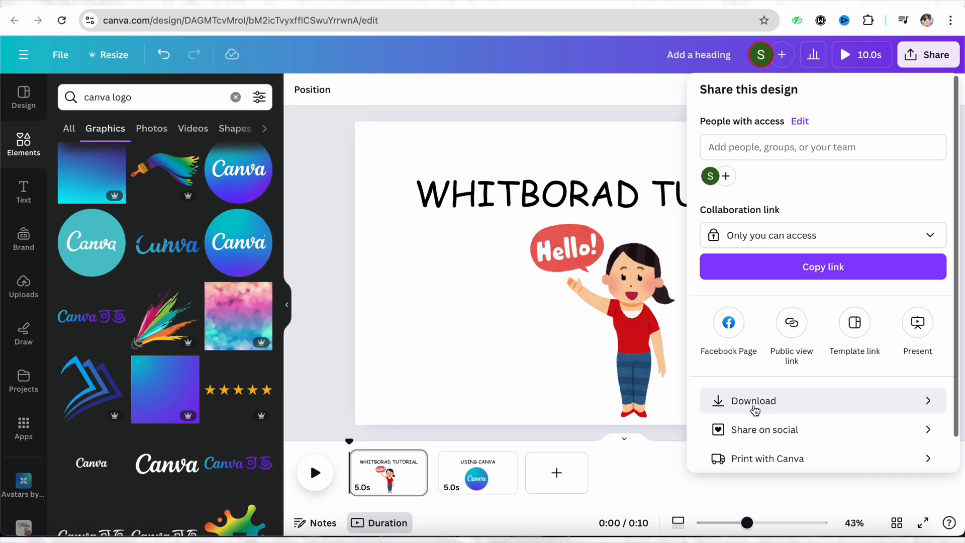
pyautogui.click(752, 402)
pyautogui.click(788, 329)
pyautogui.click(794, 480)
pyautogui.click(790, 433)
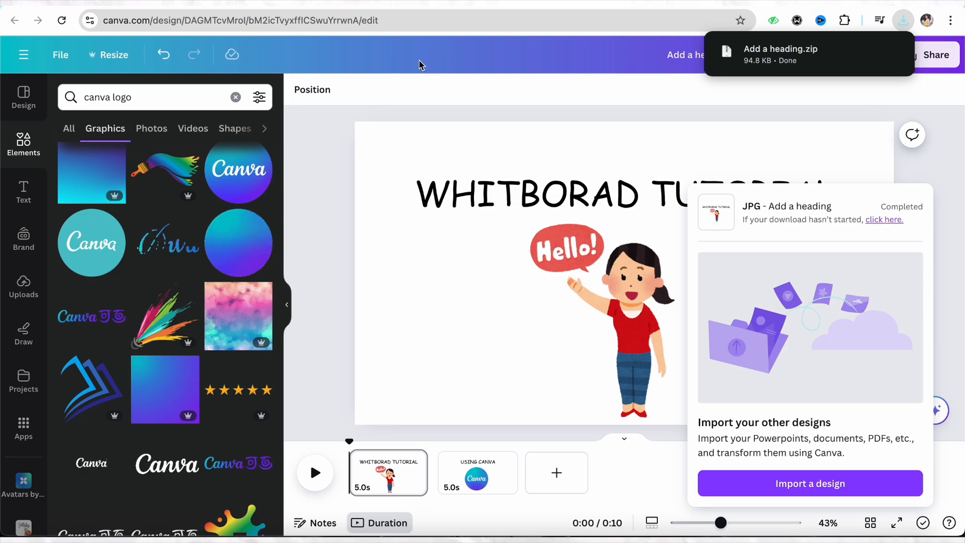
pyautogui.click(319, 150)
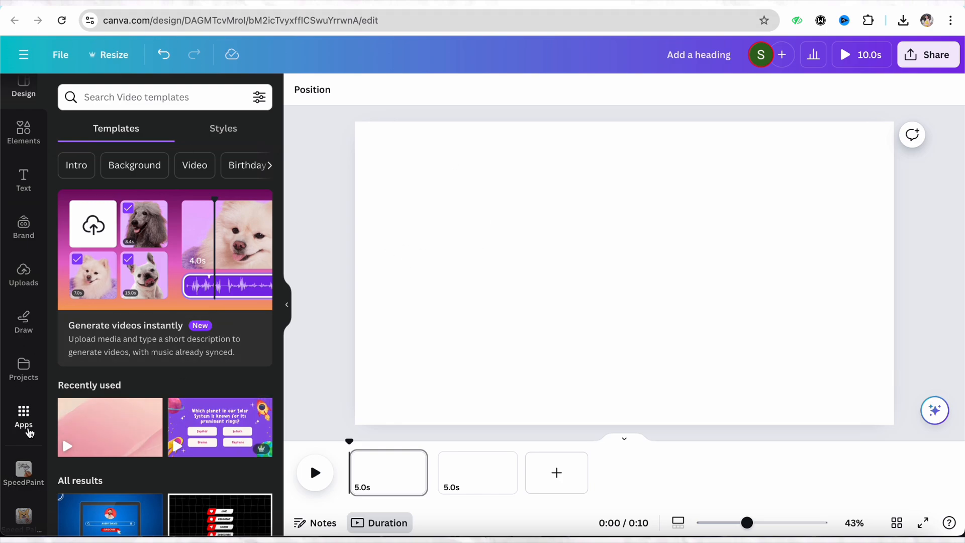
# Search the Canva apps for "speed" and open the Speed Painter app.
pyautogui.click(27, 427)
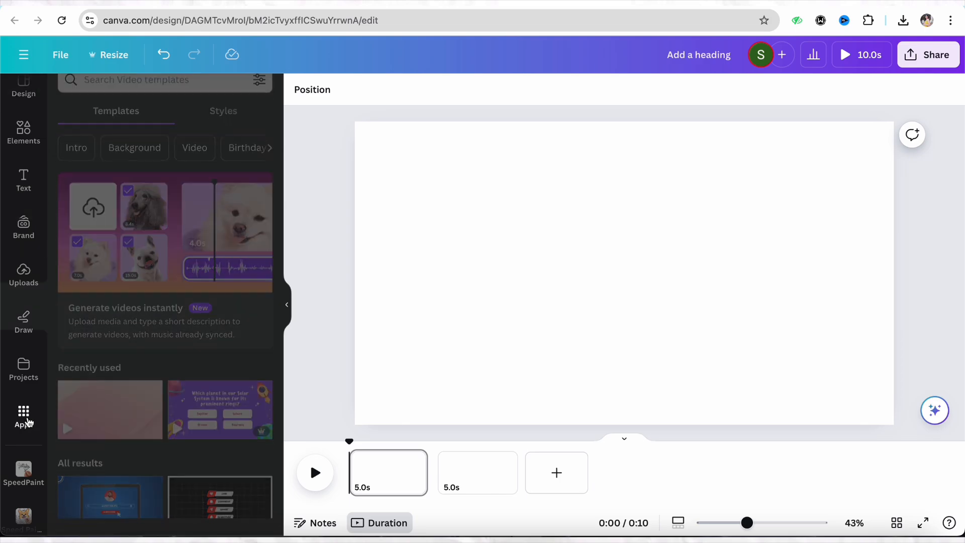
pyautogui.click(84, 97)
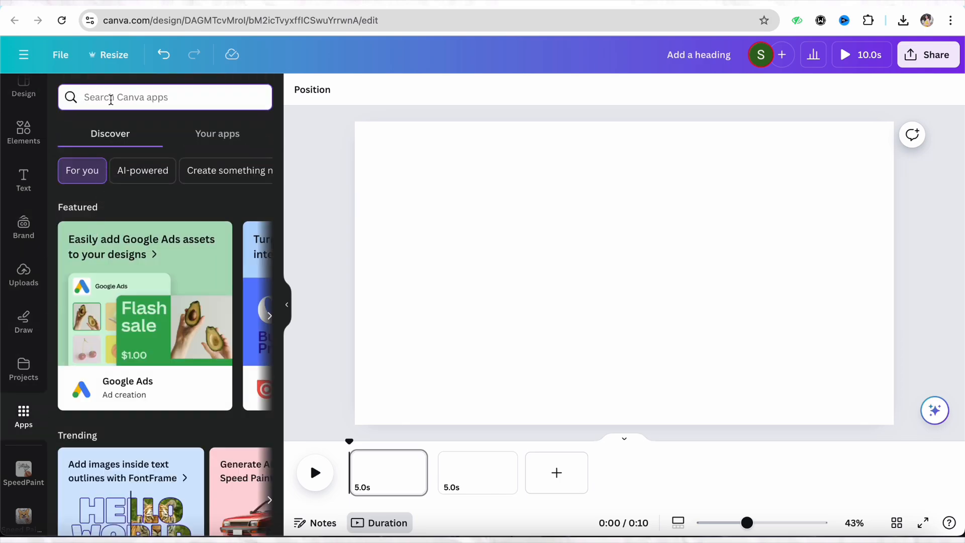
pyautogui.write('speed')
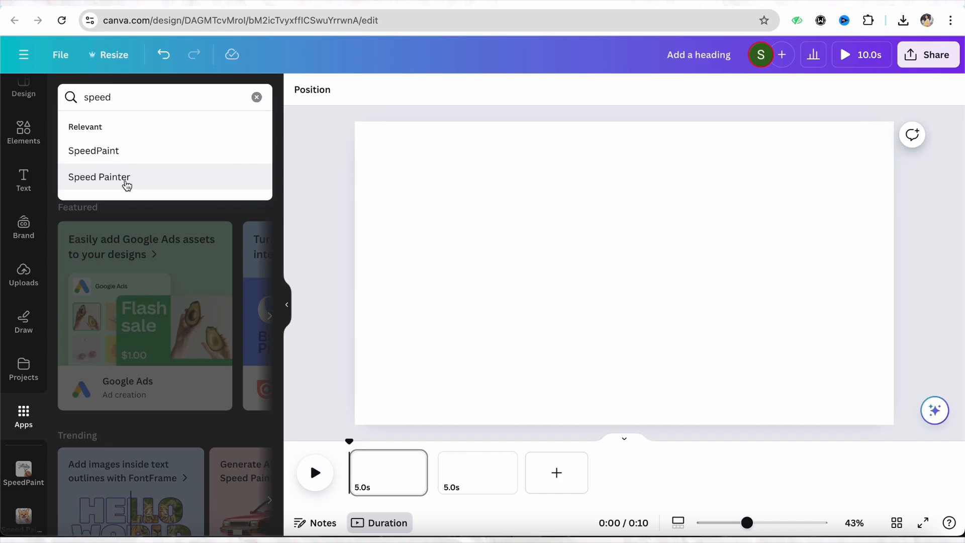
pyautogui.click(127, 186)
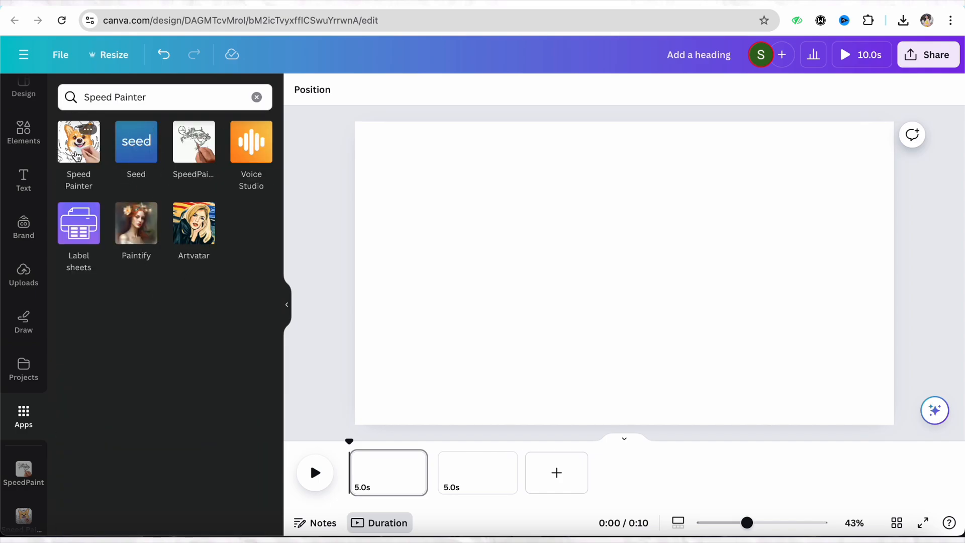
pyautogui.click(79, 151)
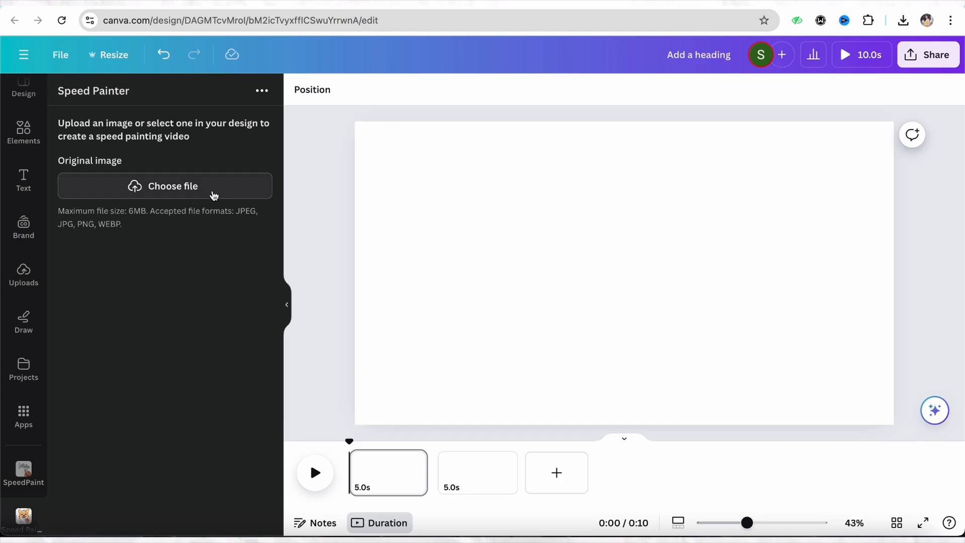
# Upload 1.jpg from the "Add a heading" folder in Downloads as the original image for Speed Painter.
pyautogui.click(213, 195)
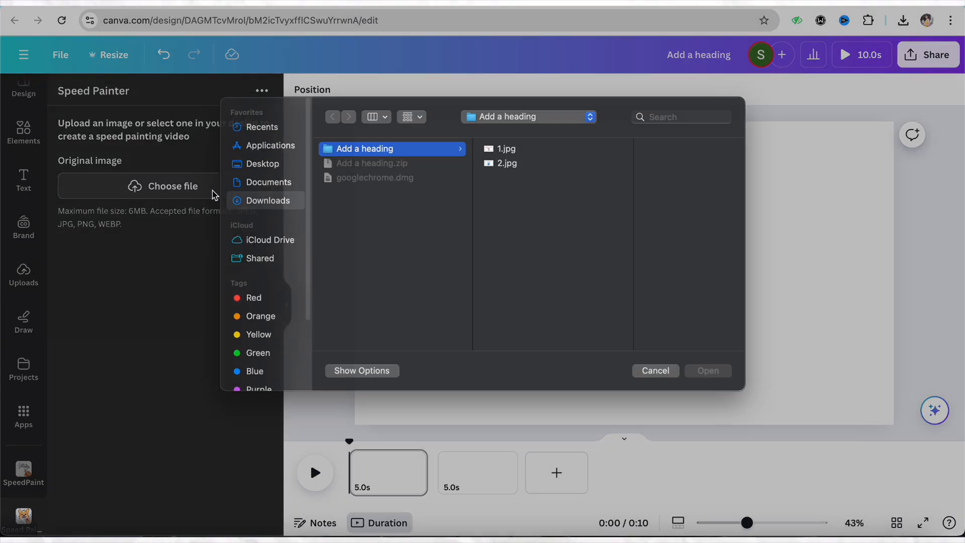
pyautogui.click(508, 163)
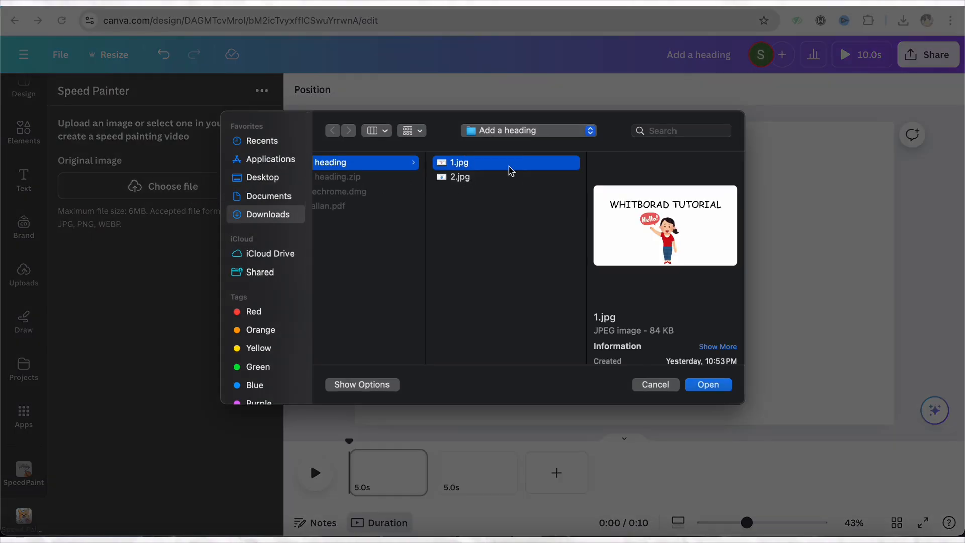
pyautogui.click(711, 387)
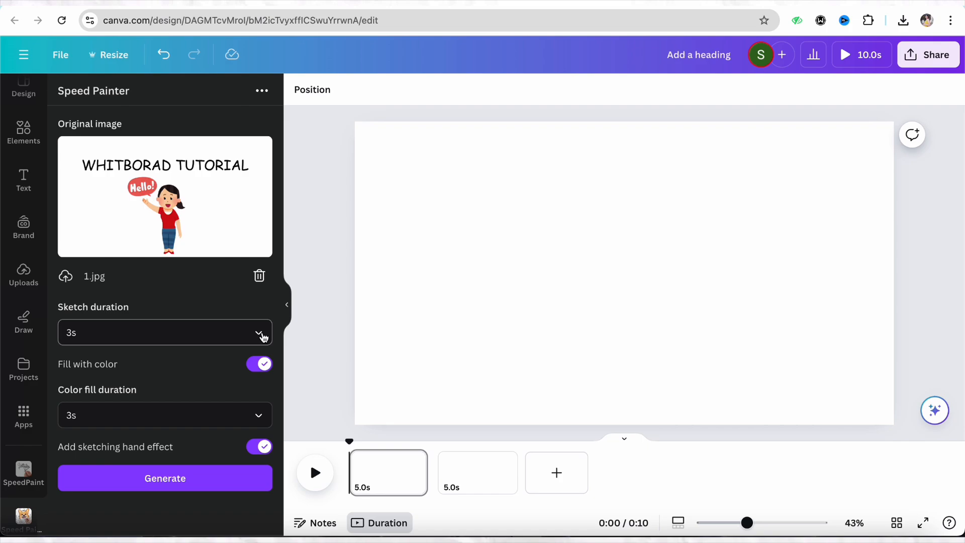
# Set the sketch duration to 10s and the color fill duration to 5s, and generate the speed painting video.
pyautogui.click(259, 336)
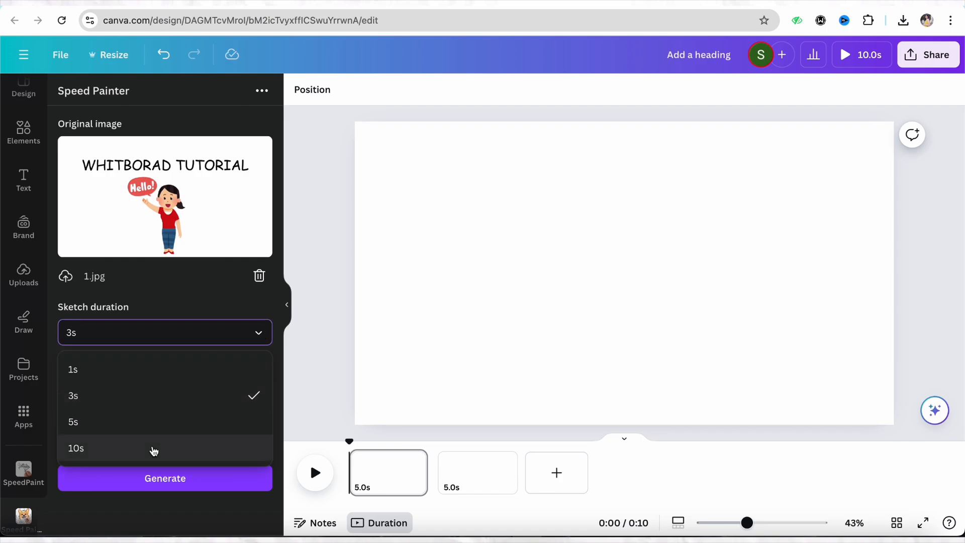
pyautogui.click(154, 452)
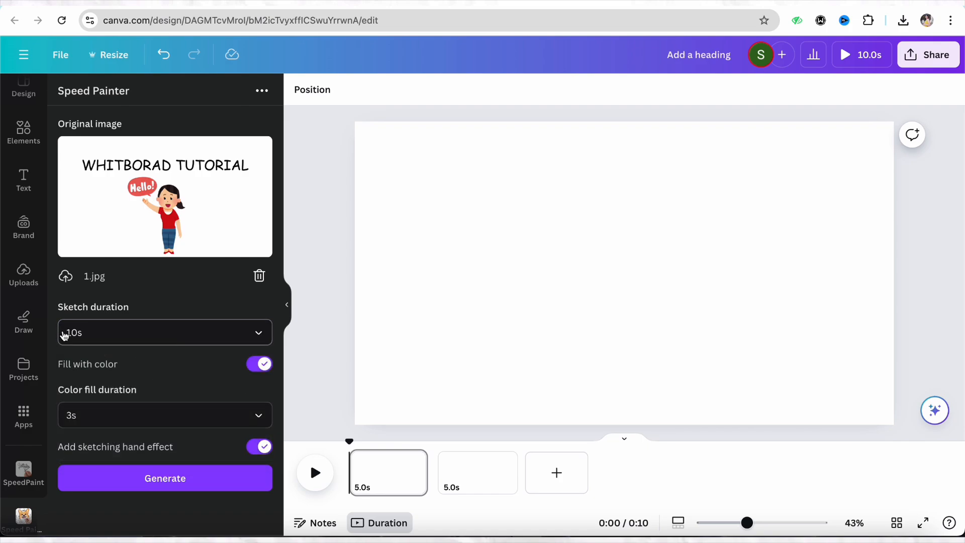
pyautogui.click(110, 422)
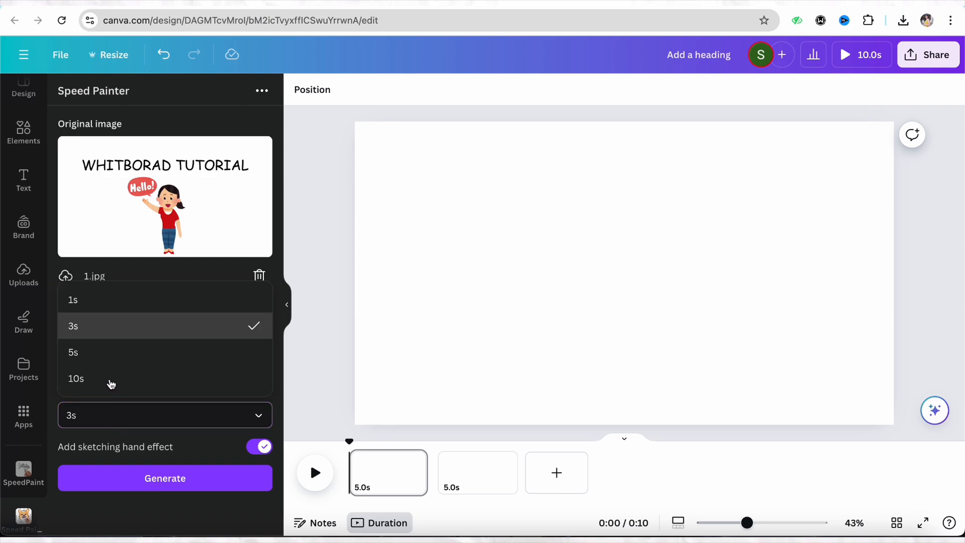
pyautogui.click(81, 385)
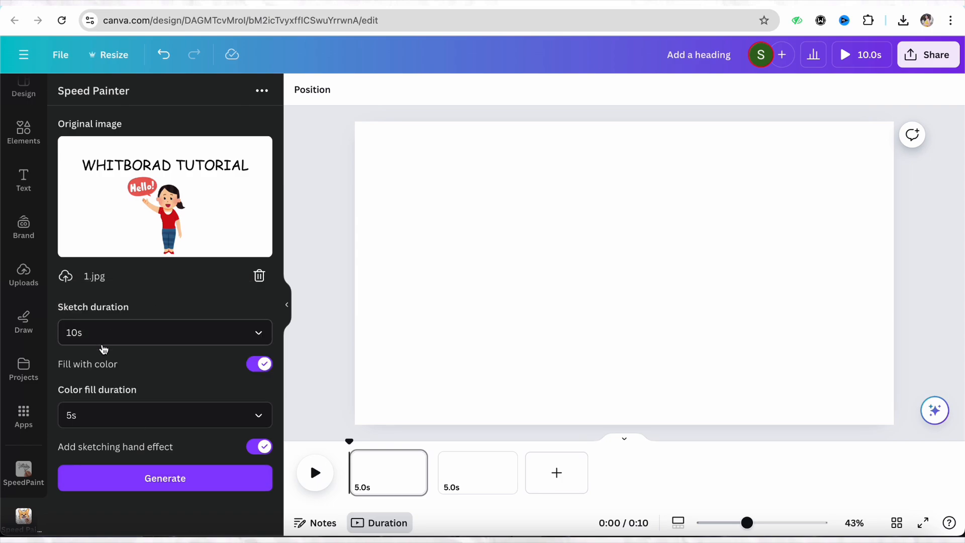
pyautogui.click(125, 489)
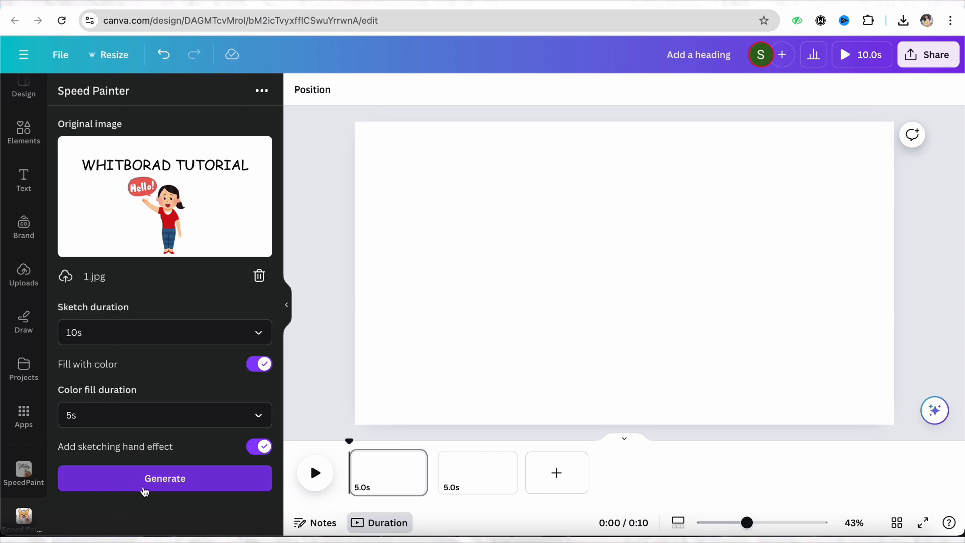
# Generate the speed painting video of 1.jpg and add it to the first page of the design.
pyautogui.click(161, 484)
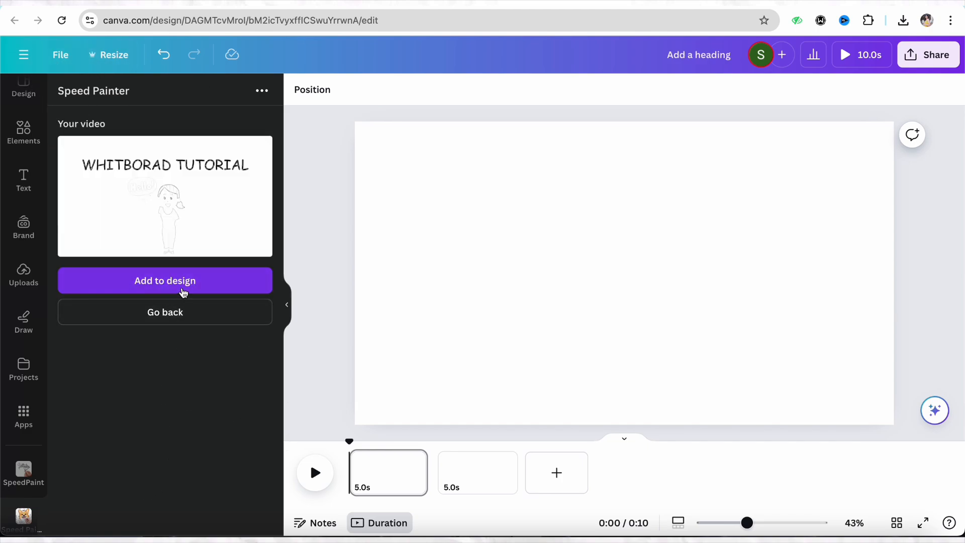
pyautogui.click(180, 281)
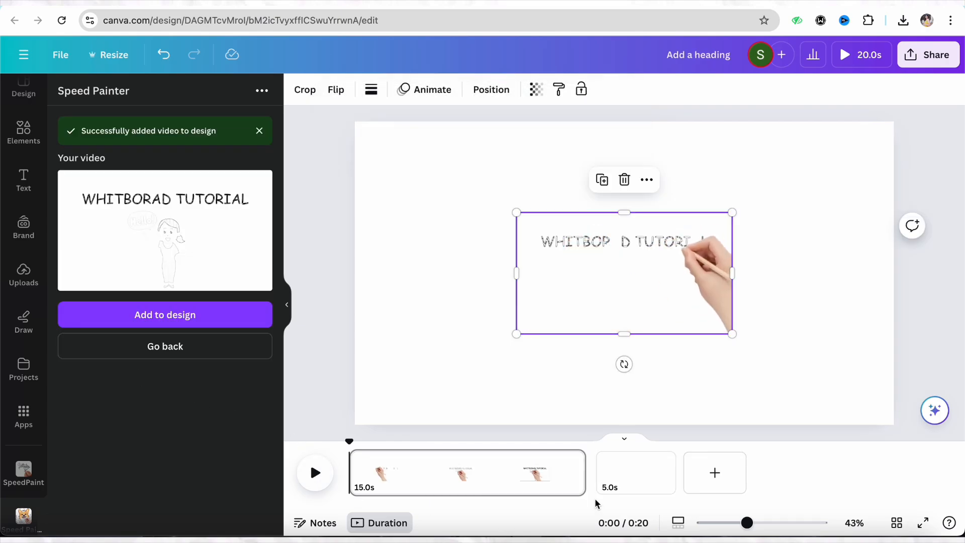
# Replace the Speed Painter image with 2.jpg, generate its speed painting video and add it to the second page.
pyautogui.click(619, 472)
pyautogui.click(179, 353)
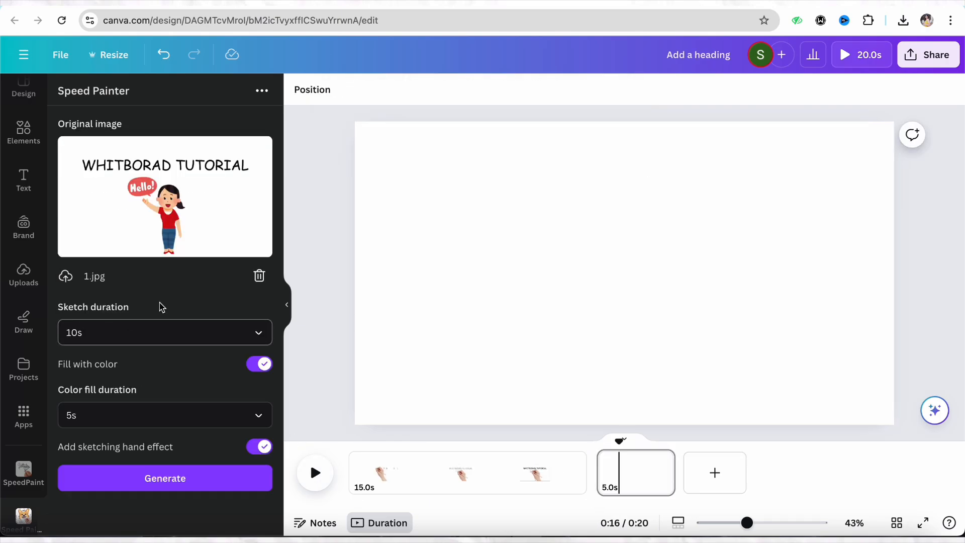
pyautogui.click(258, 279)
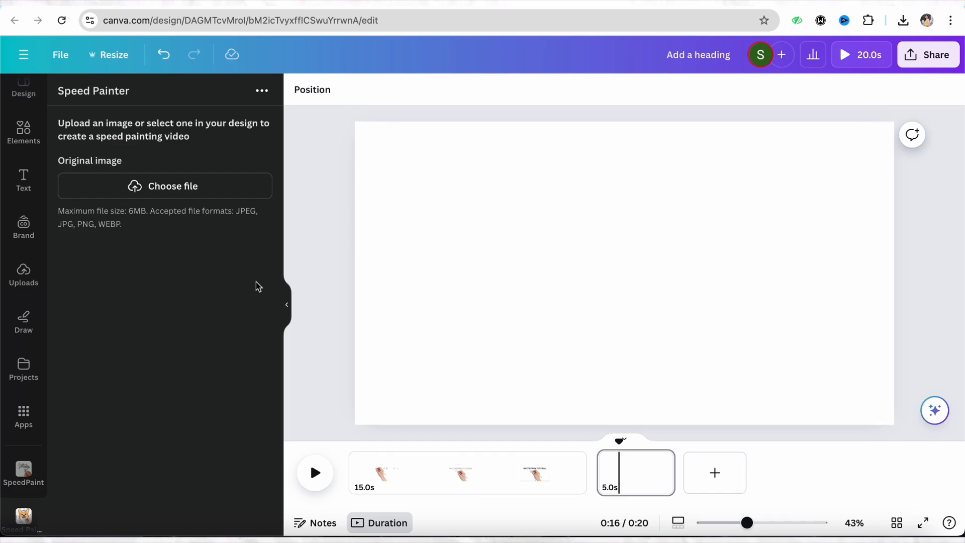
pyautogui.click(169, 199)
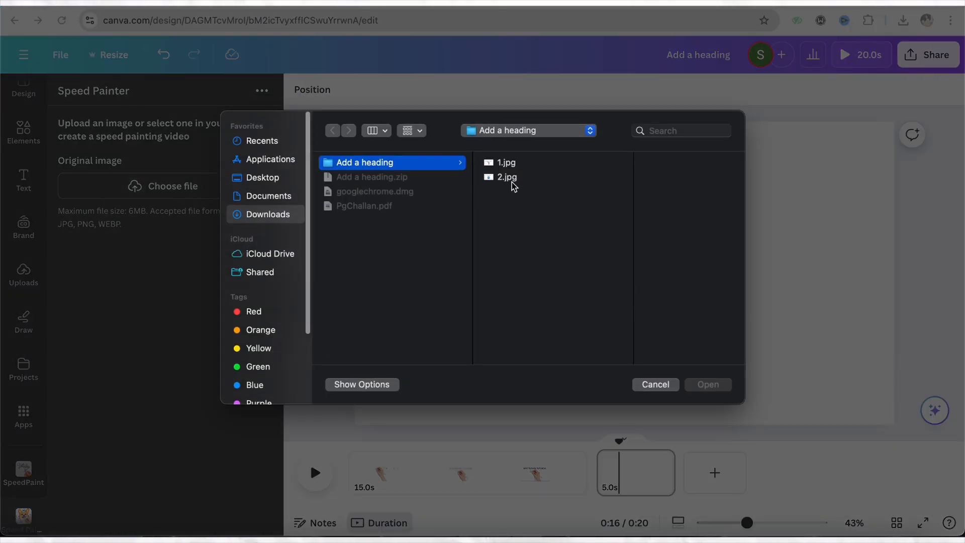
pyautogui.click(515, 182)
pyautogui.click(702, 387)
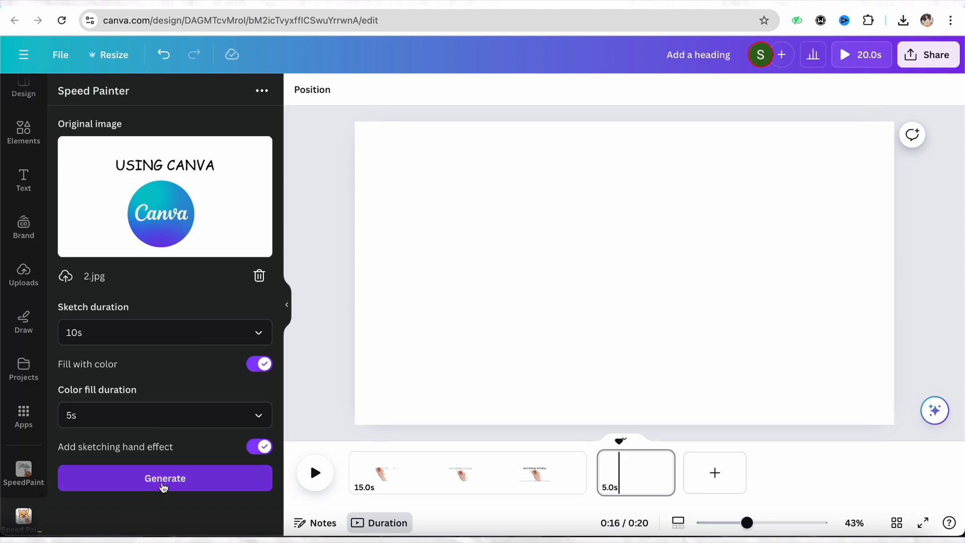
pyautogui.click(164, 486)
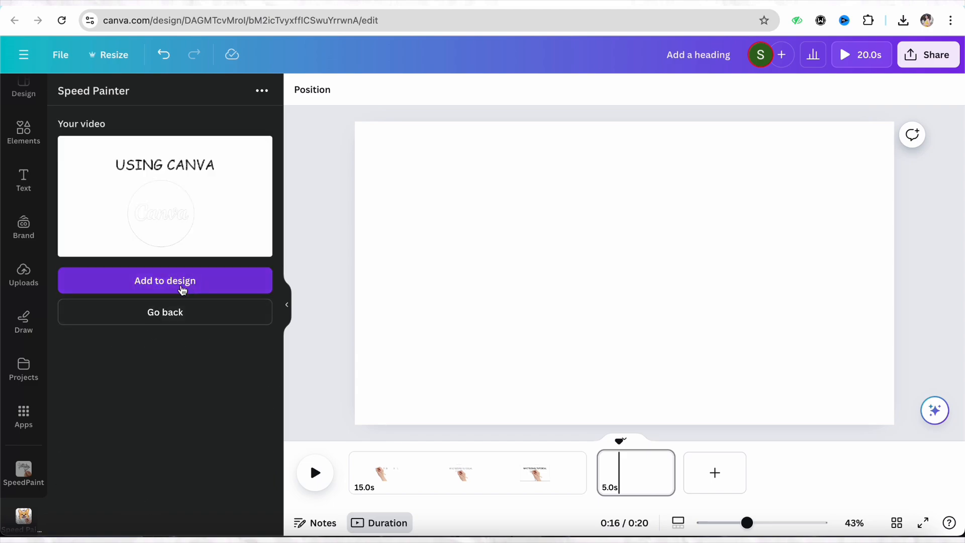
pyautogui.click(183, 289)
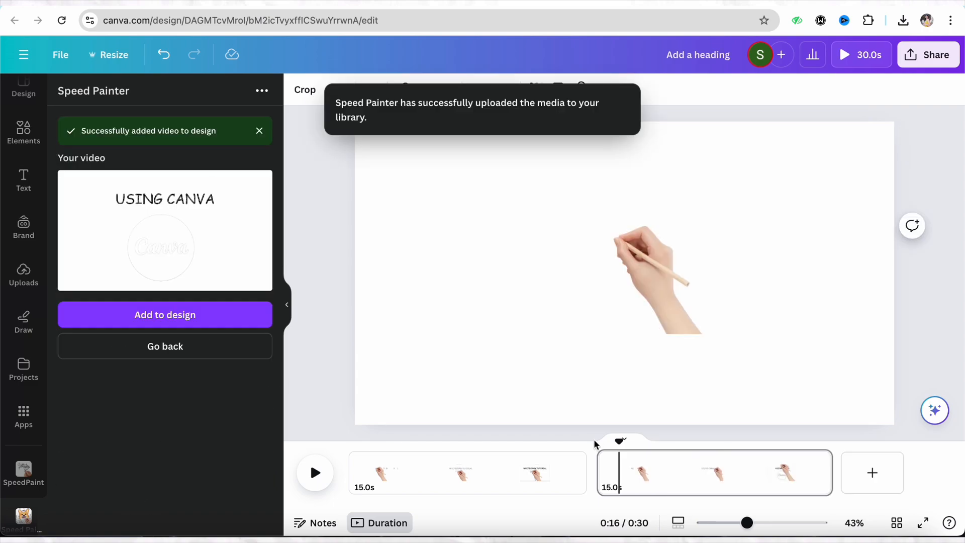
# Set the "WHITBORAD TUTORIAL" speed painting video as the background of the first page.
pyautogui.click(422, 449)
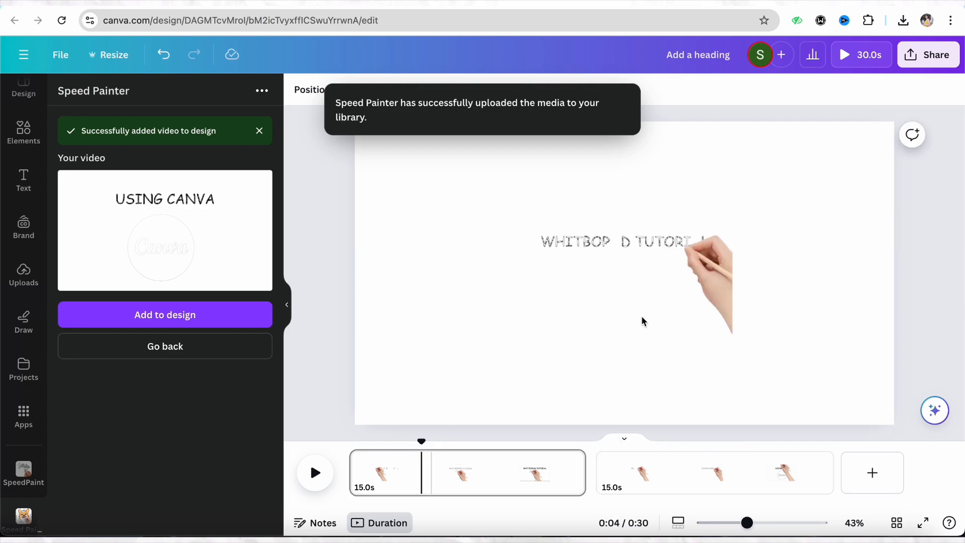
pyautogui.click(635, 302)
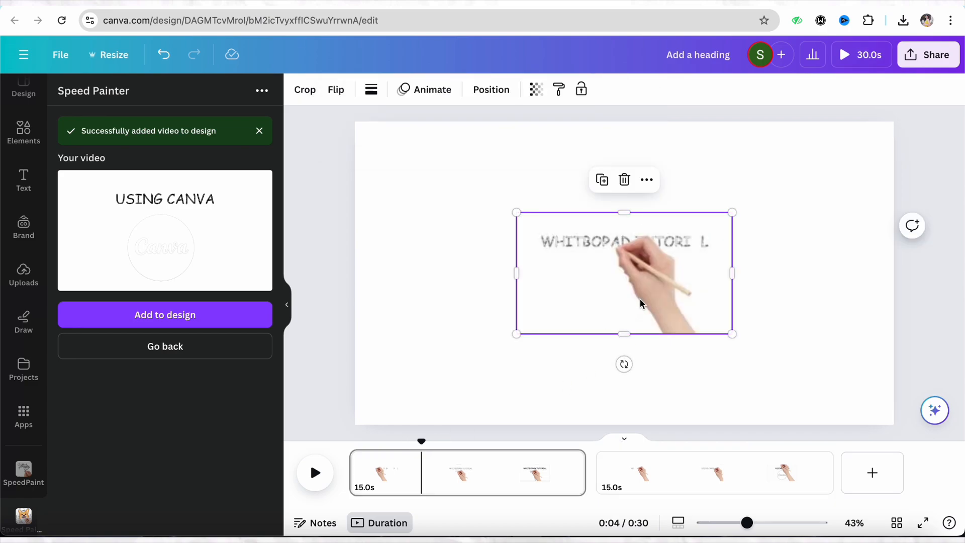
pyautogui.rightClick(641, 304)
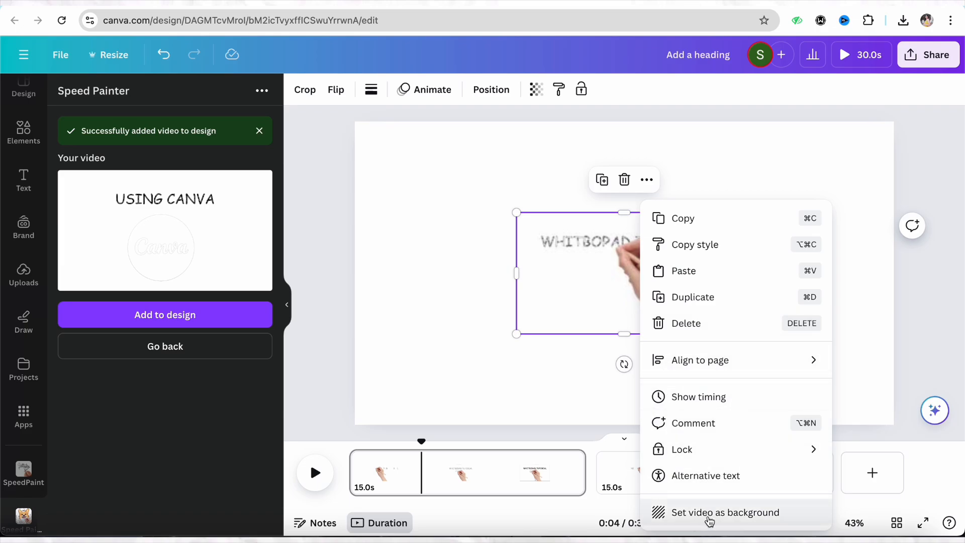
pyautogui.click(722, 521)
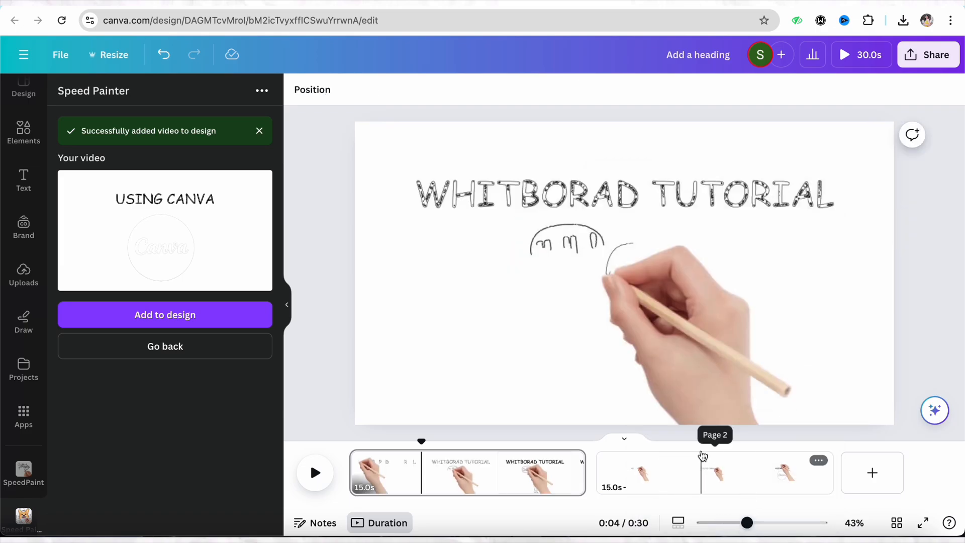
# Set the "USING CANVA" speed painting video as the background of the second page.
pyautogui.click(701, 448)
pyautogui.click(661, 296)
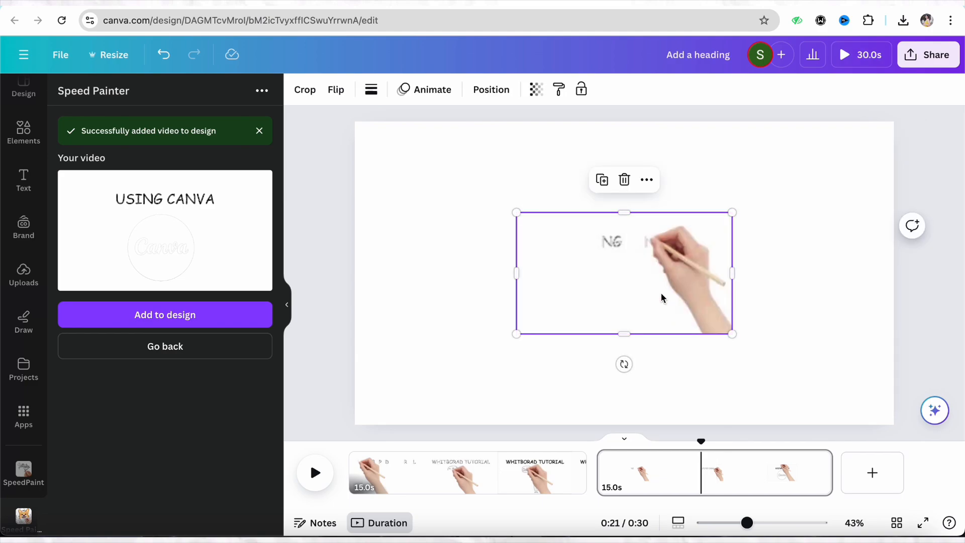
pyautogui.rightClick(662, 298)
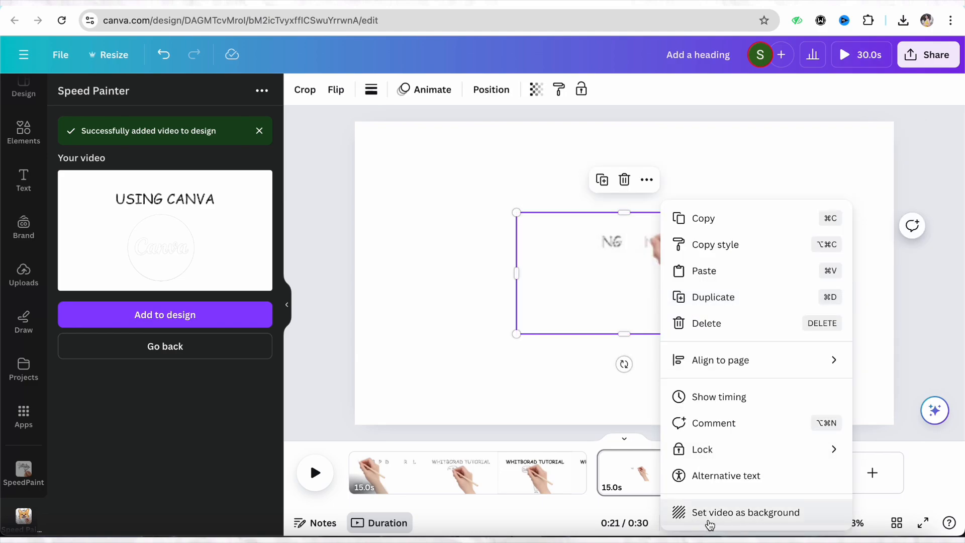
pyautogui.click(712, 517)
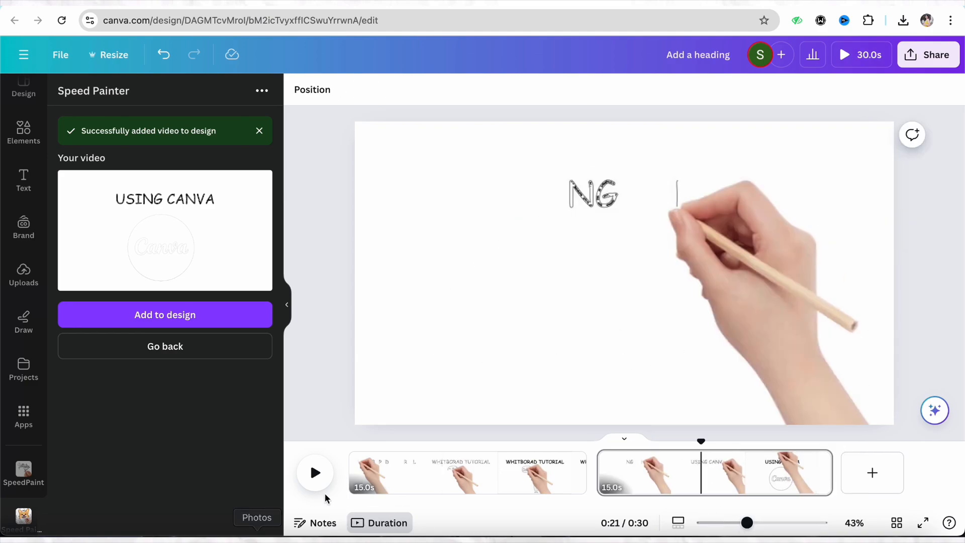
# Play the full design preview, pause it and jump back to earlier moments to check both whiteboard animations.
pyautogui.click(858, 56)
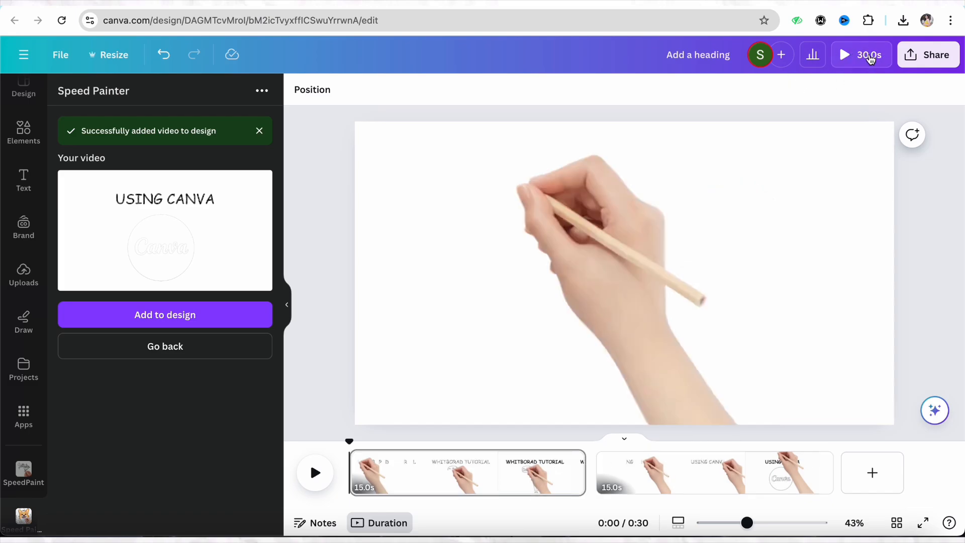
pyautogui.click(846, 60)
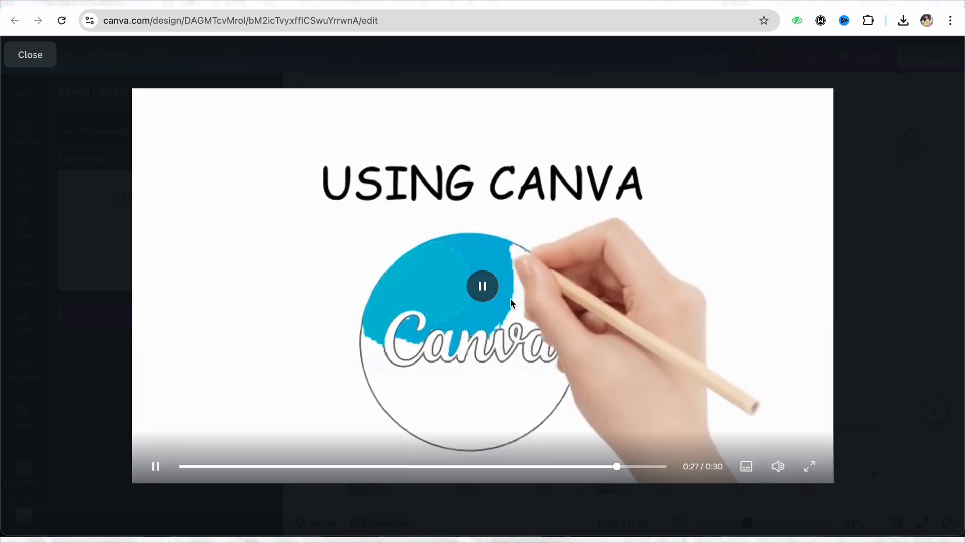
pyautogui.click(484, 291)
pyautogui.click(509, 466)
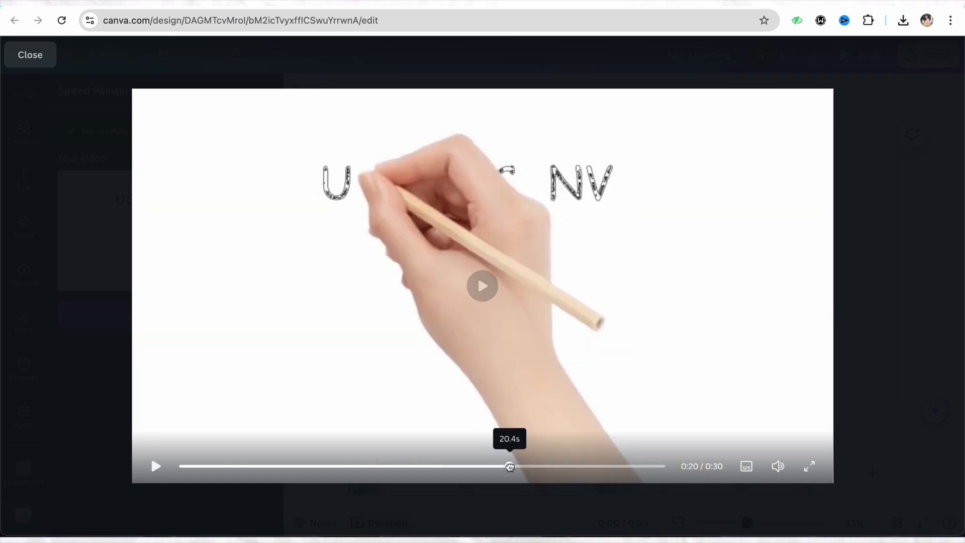
pyautogui.click(420, 467)
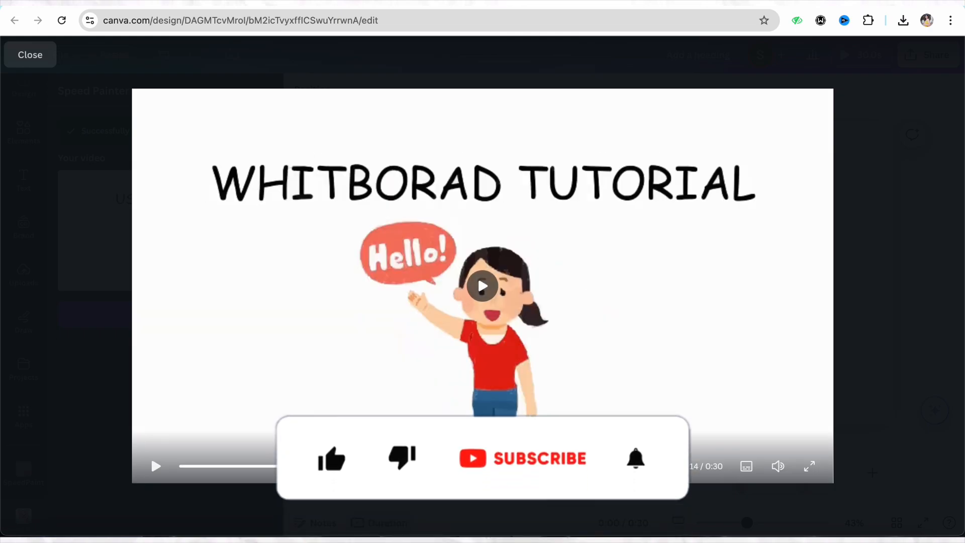